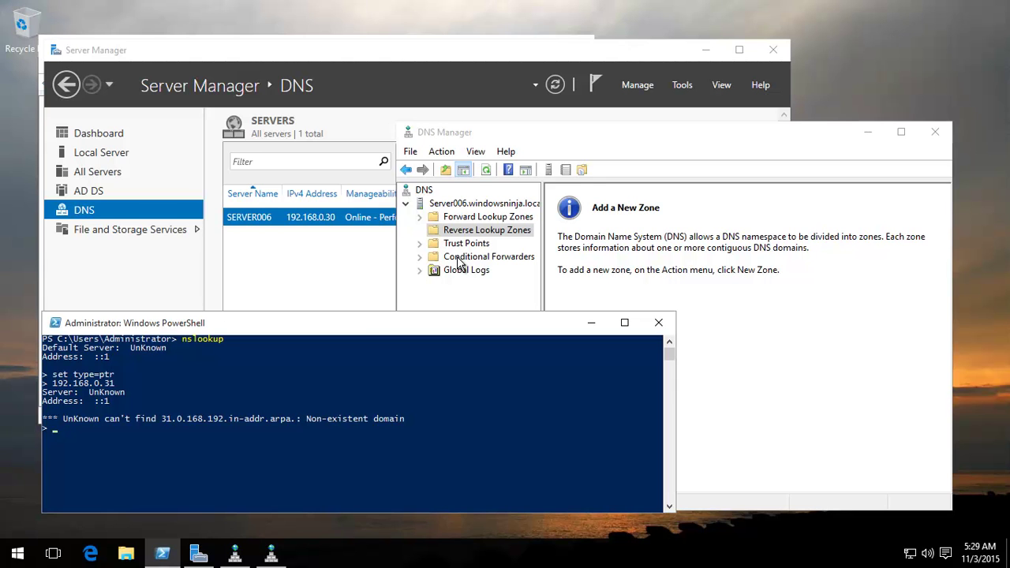
Exit the nslookup session in PowerShell after the failed 192.168.0.31 PTR lookup
click(269, 419)
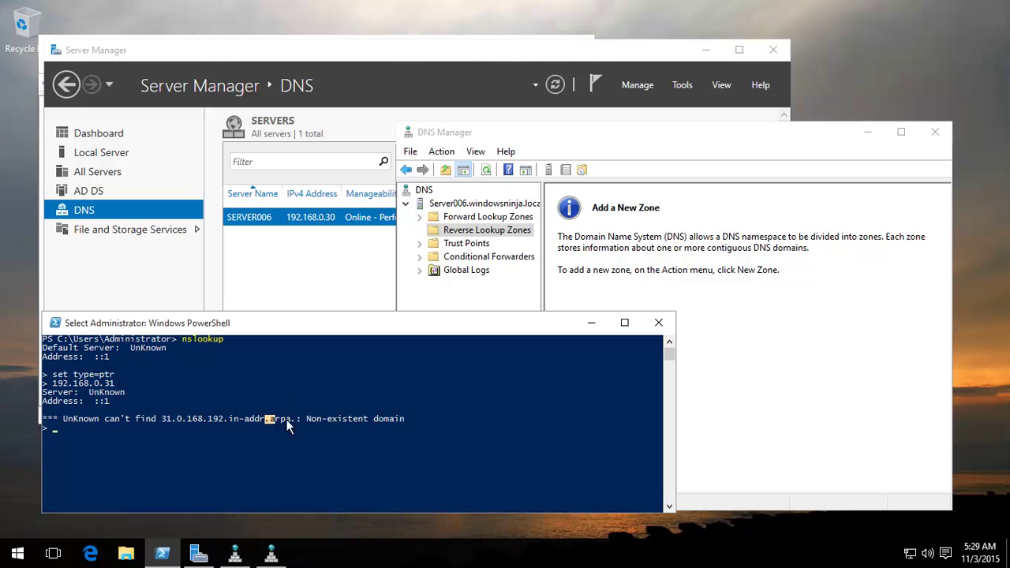
text(exit)
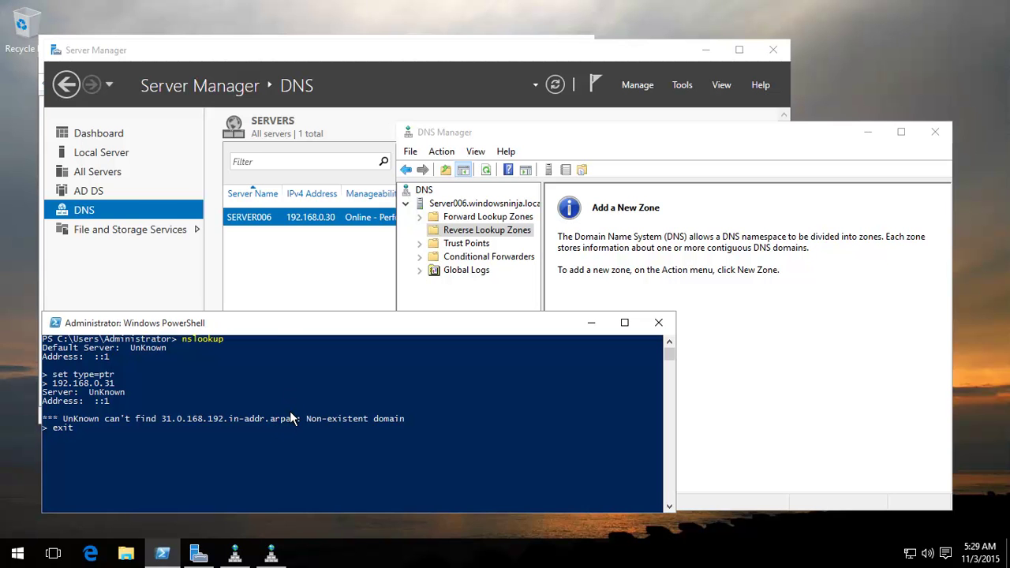
key(Return)
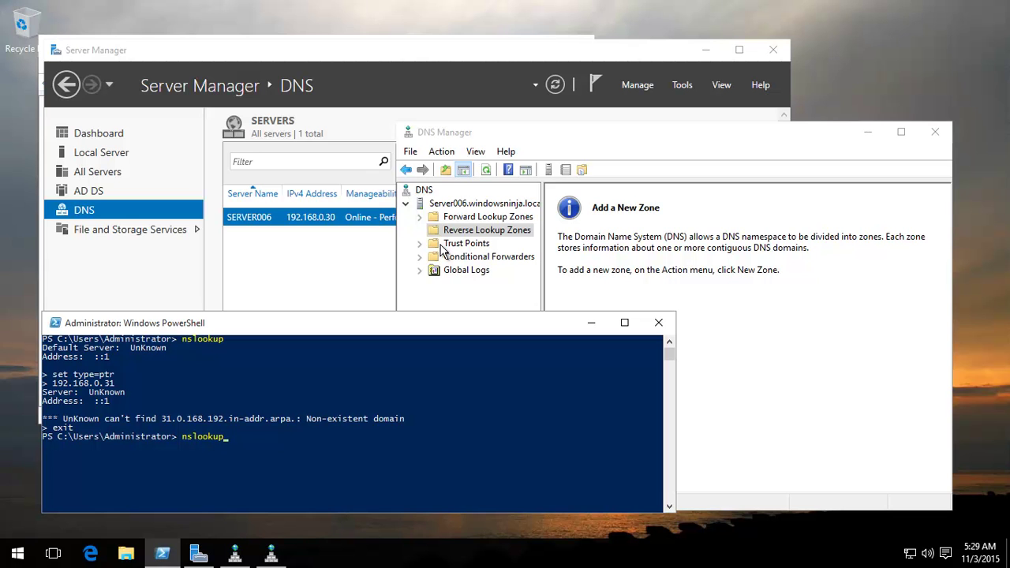
Start a fresh nslookup session and query the PTR for 192.168.0.30, which still fails
key(Return)
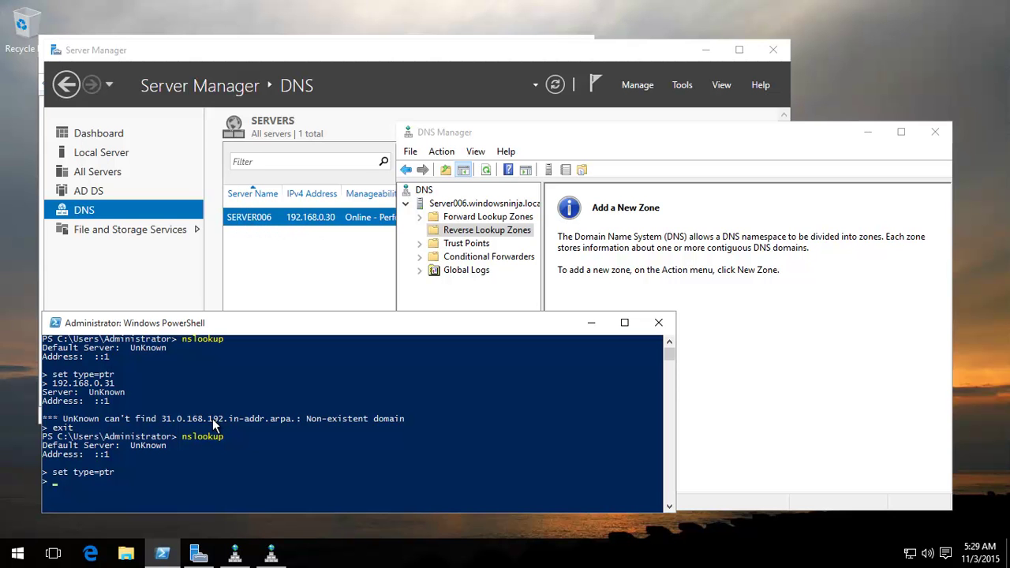
text(192.168.0.30)
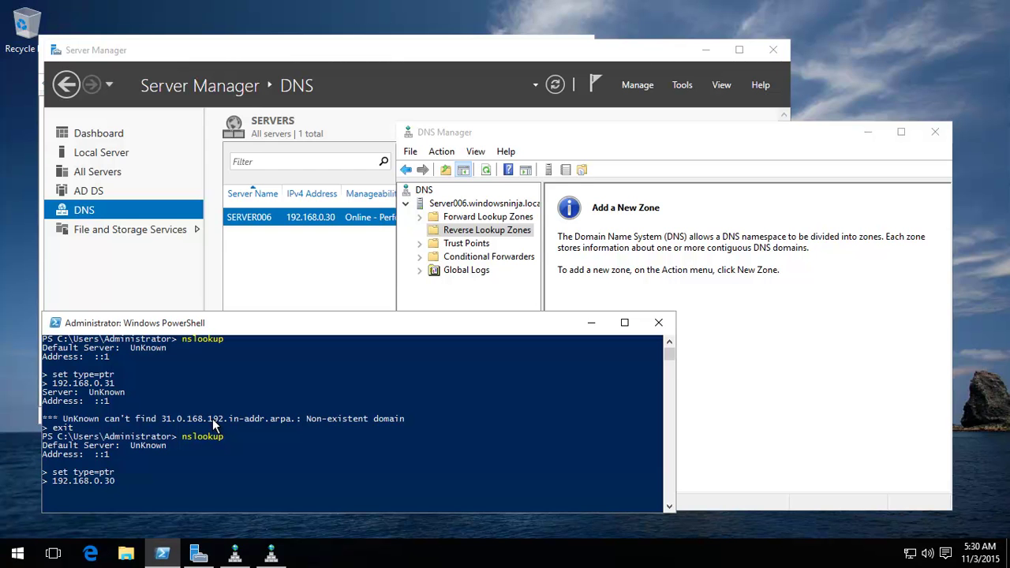
key(Return)
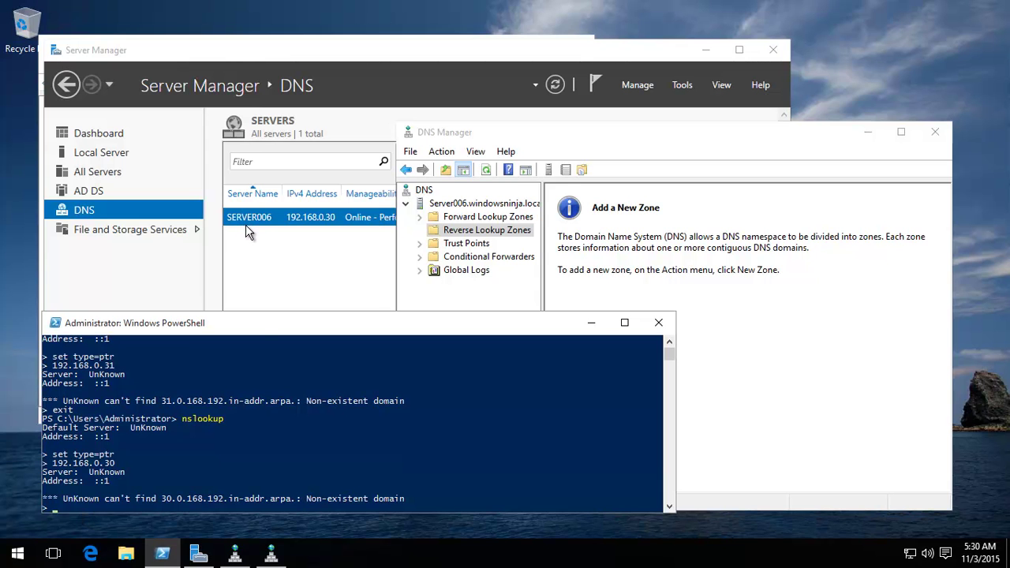
Close DNS Manager and browse the Start menu's app list
click(752, 146)
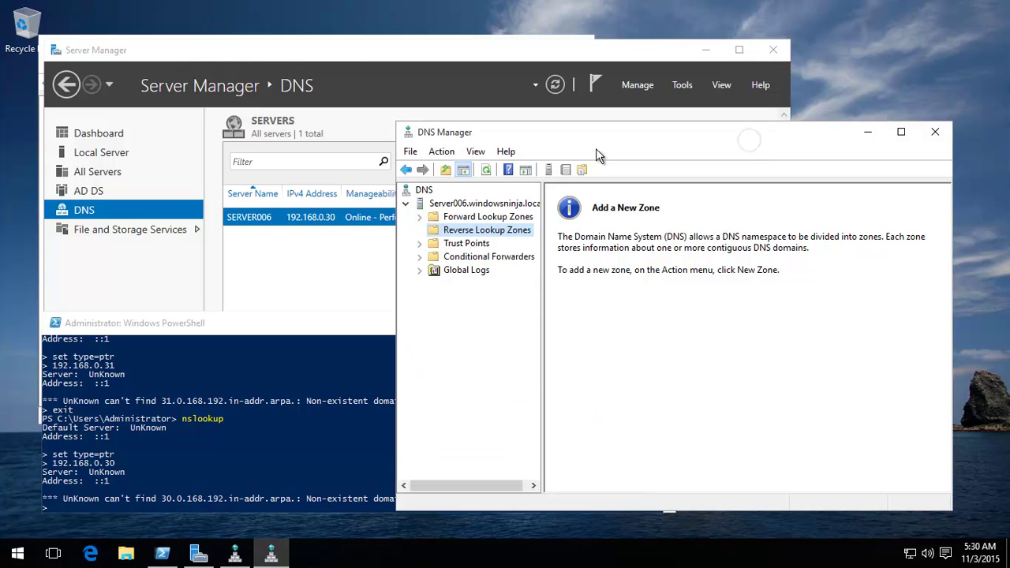
click(936, 132)
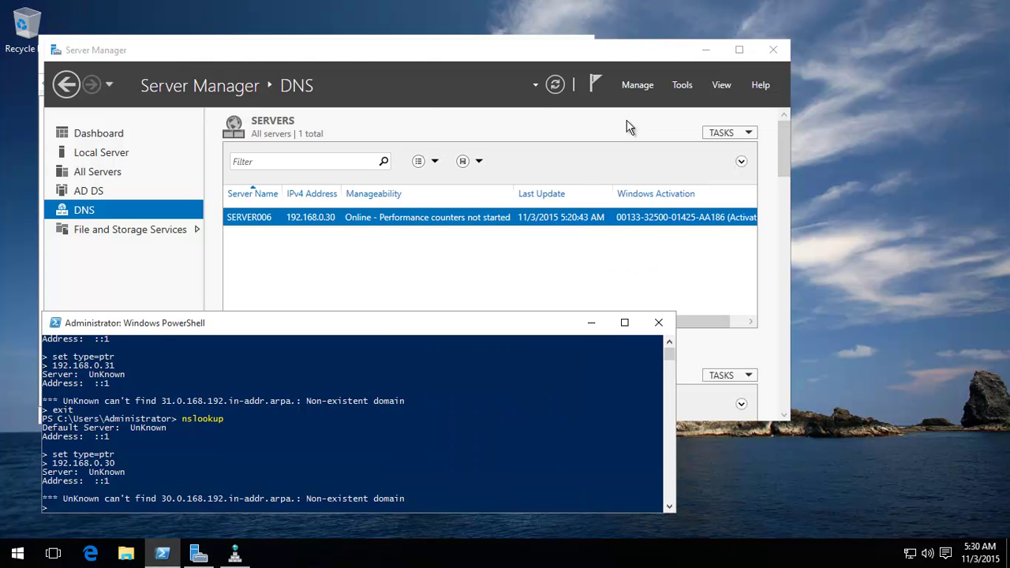
click(17, 556)
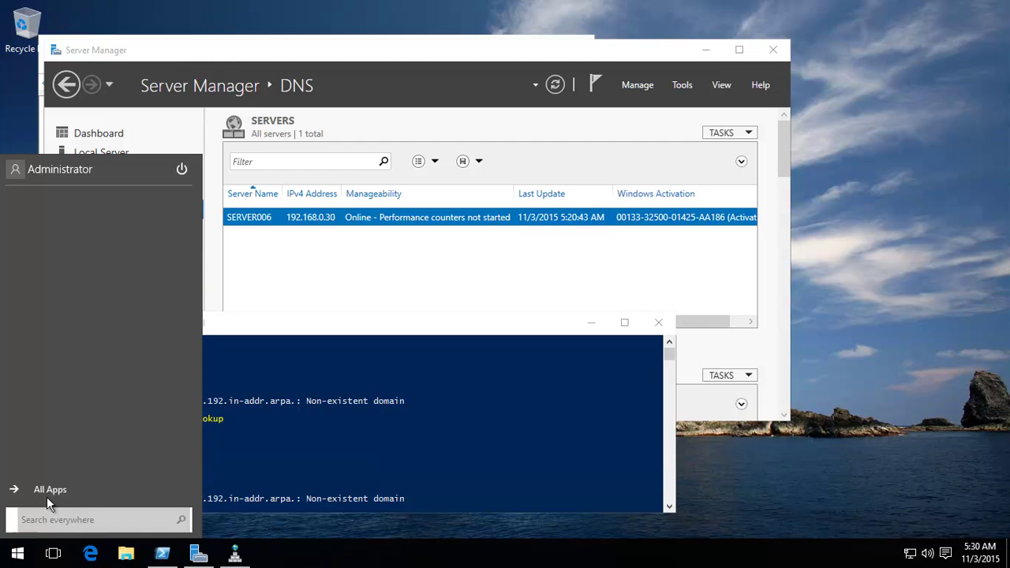
click(38, 489)
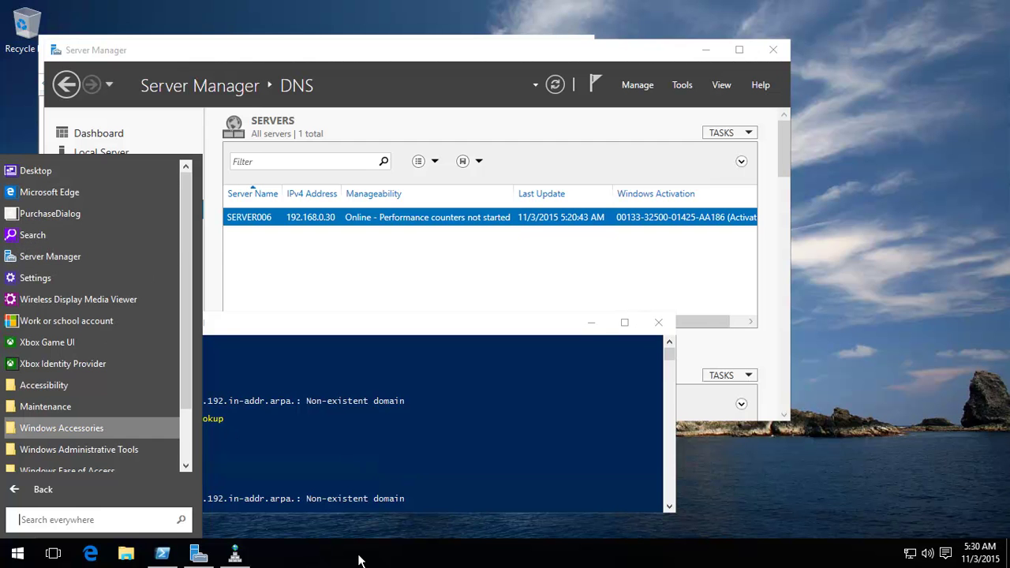
click(280, 561)
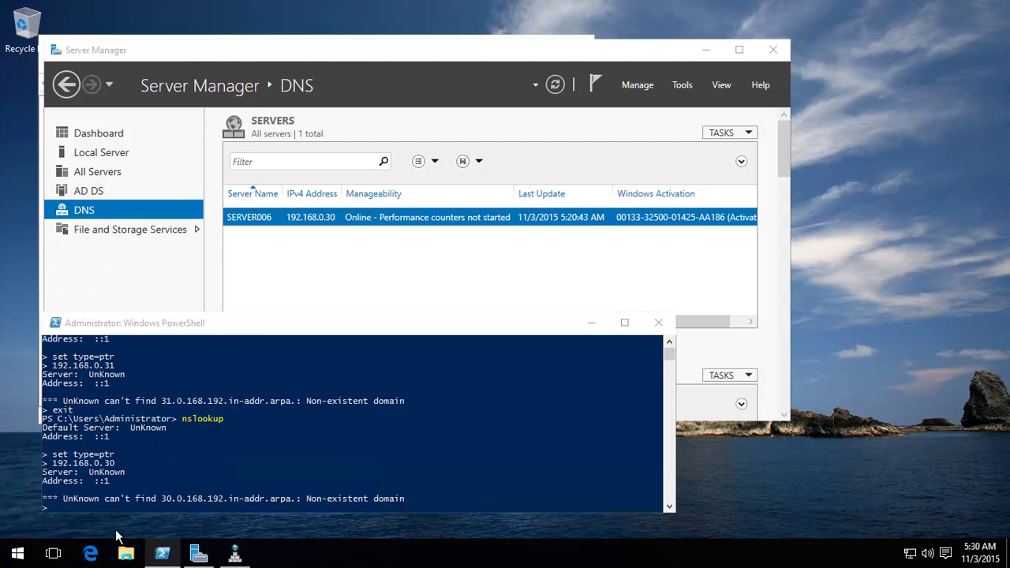
click(17, 553)
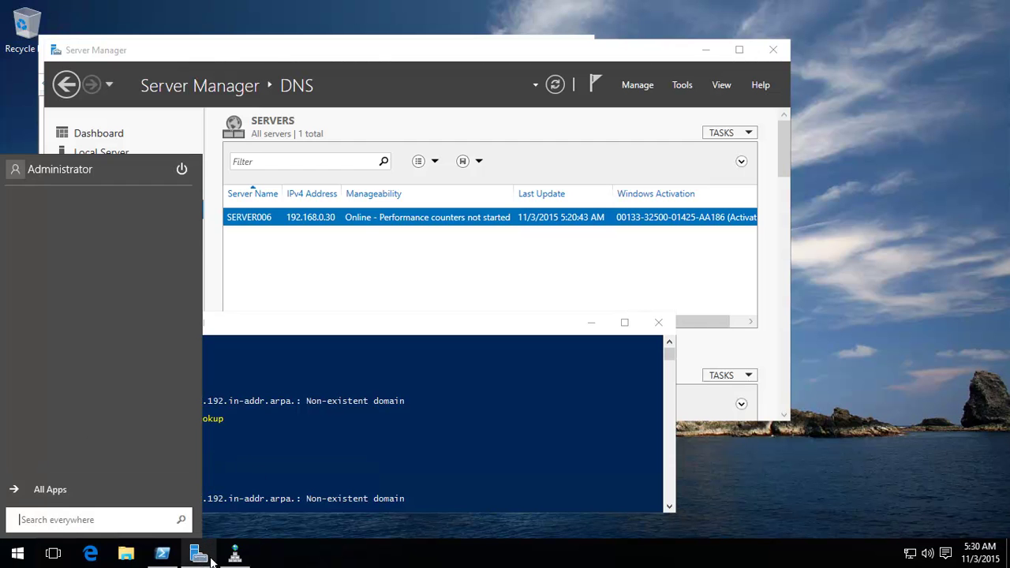
click(318, 566)
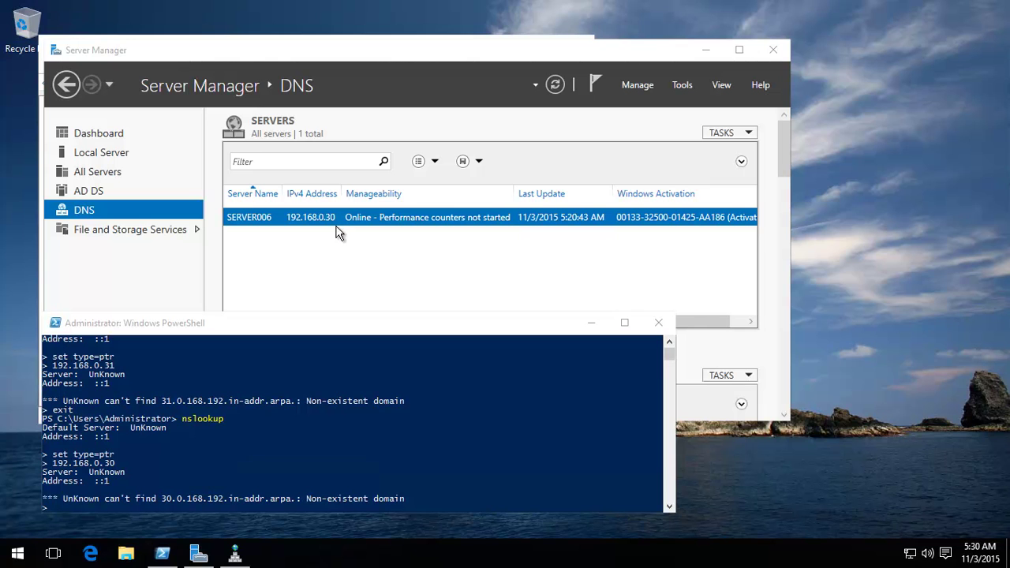
Relaunch DNS Manager for SERVER006 from Server Manager's DNS page and bring up the Reverse Lookup Zones menu
click(97, 133)
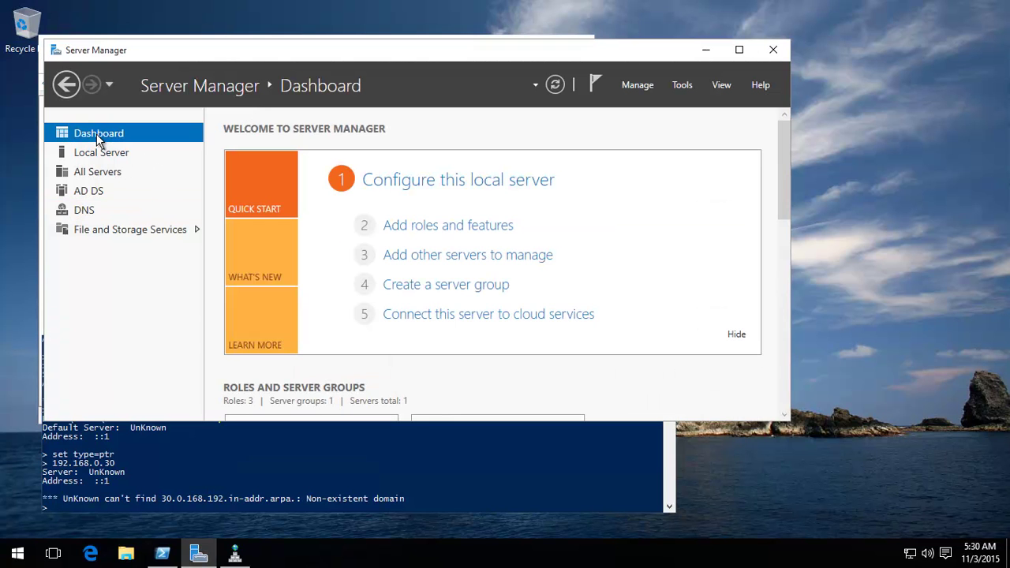
click(85, 211)
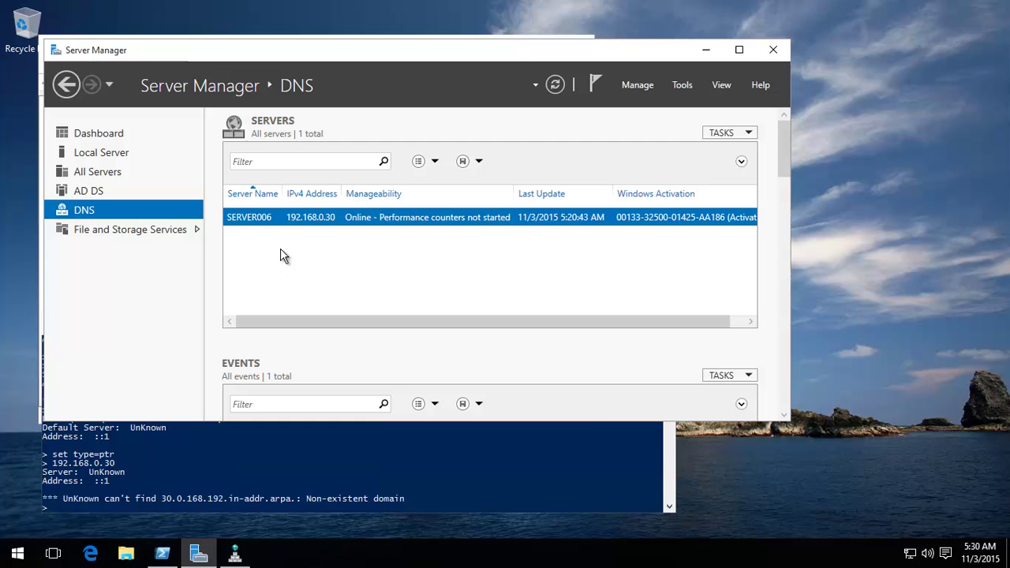
right_click(381, 217)
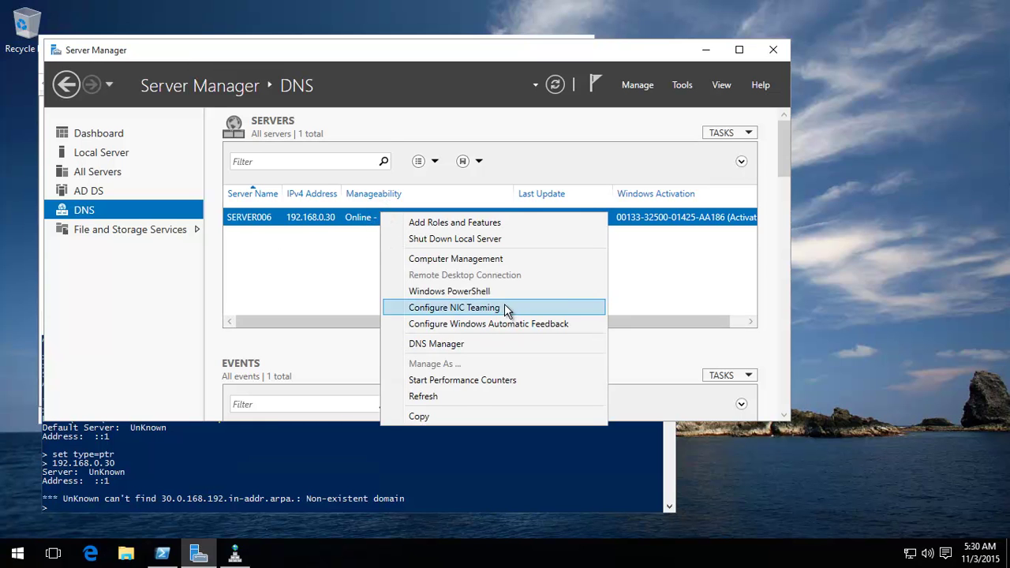
click(463, 347)
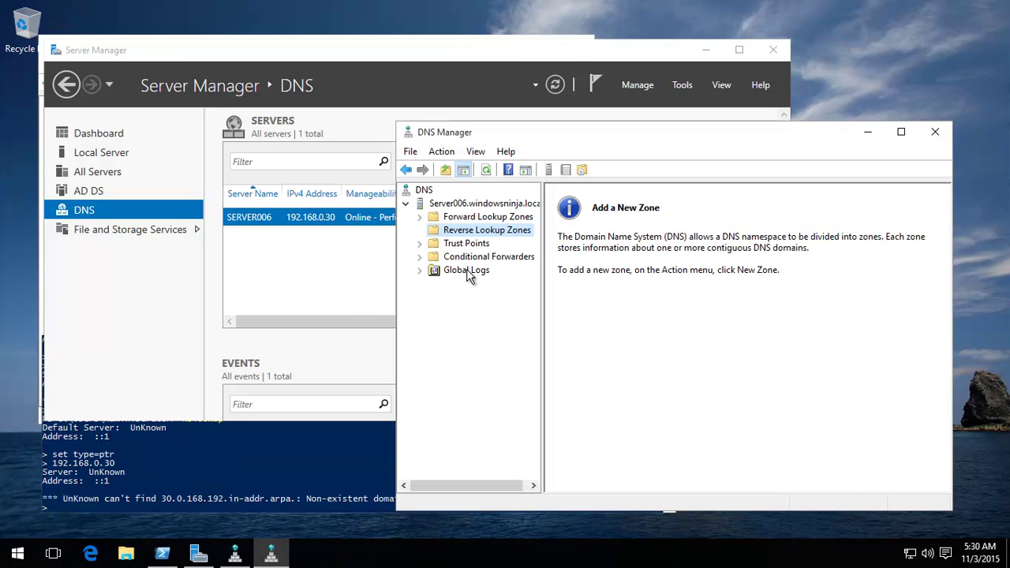
click(407, 203)
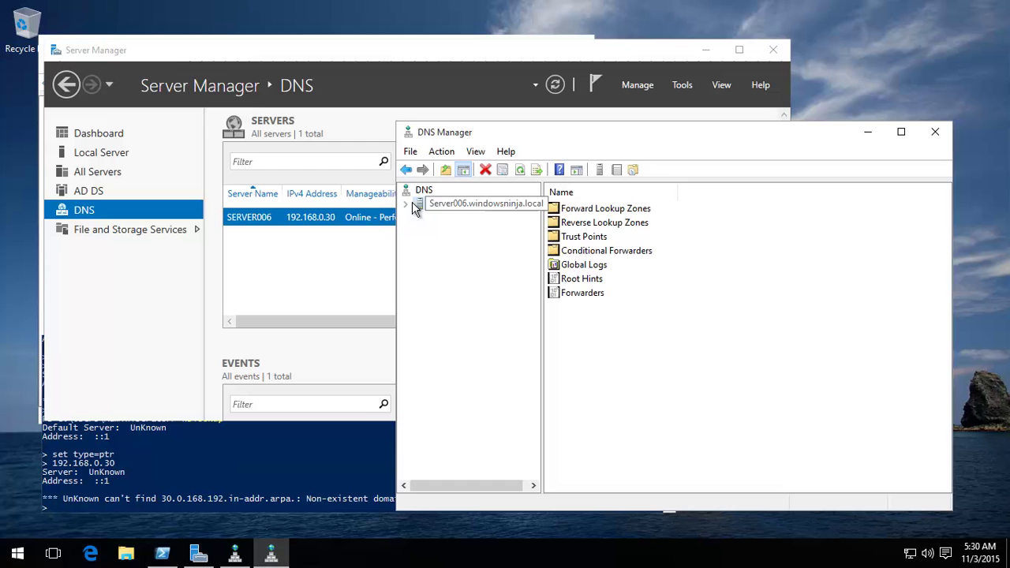
click(406, 203)
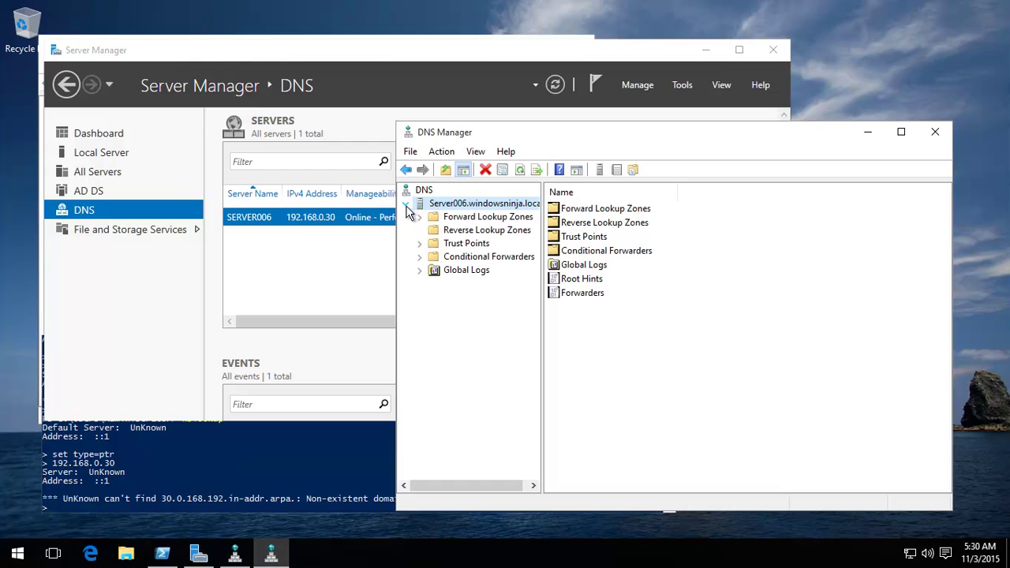
click(456, 231)
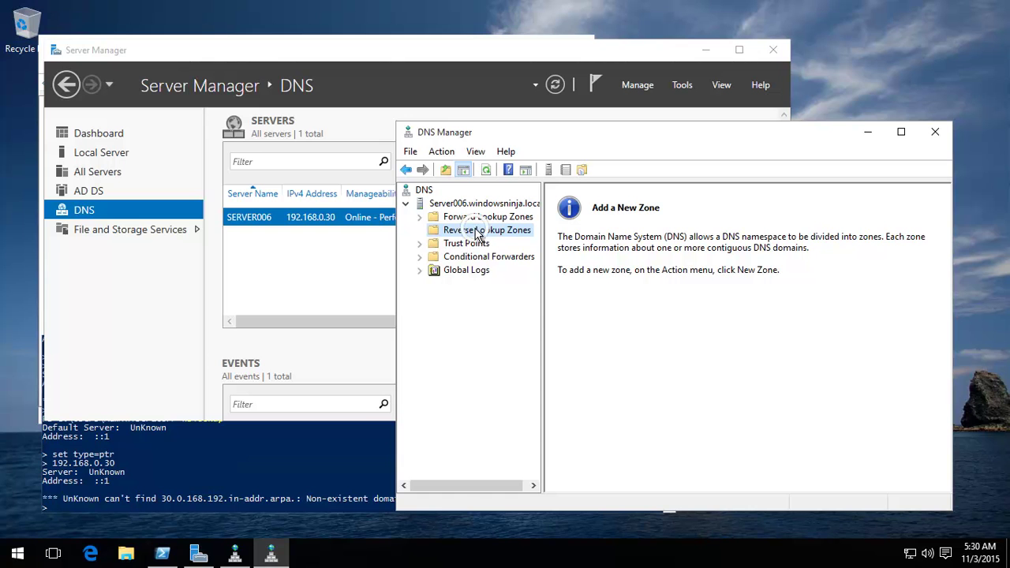
right_click(474, 233)
Start a new zone as an AD-integrated primary zone replicated to all domain DNS servers
click(513, 238)
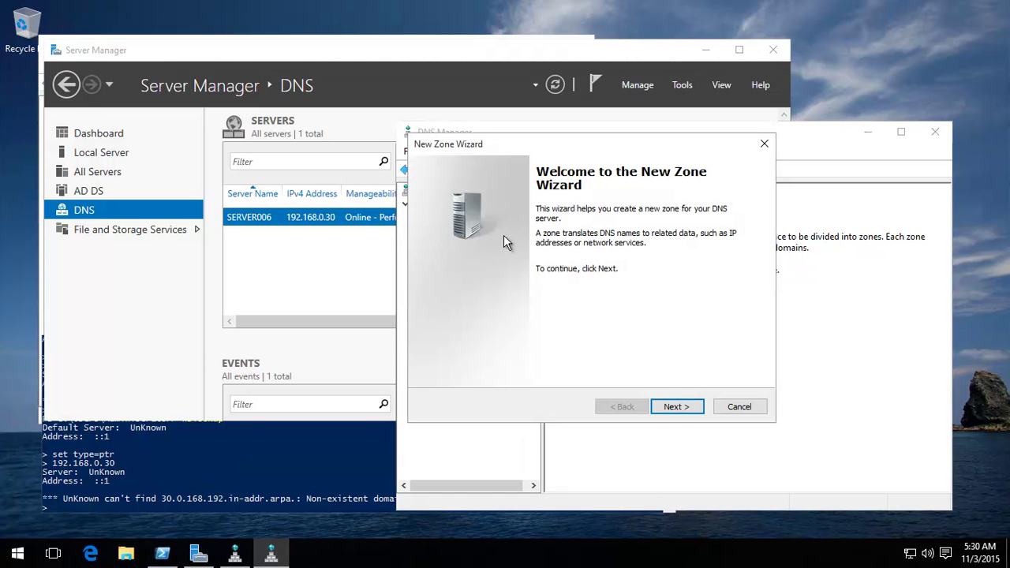
click(676, 407)
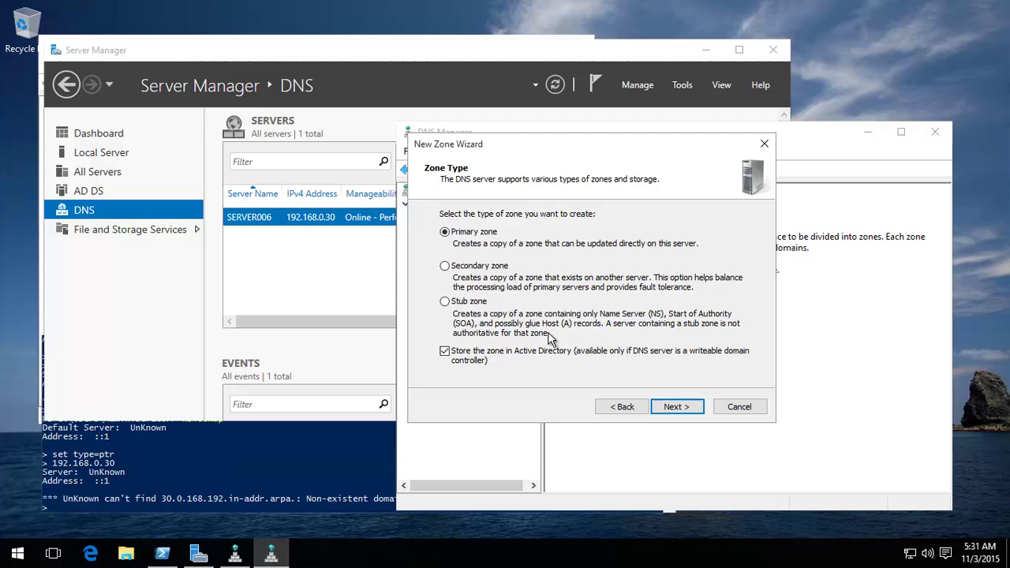
click(675, 412)
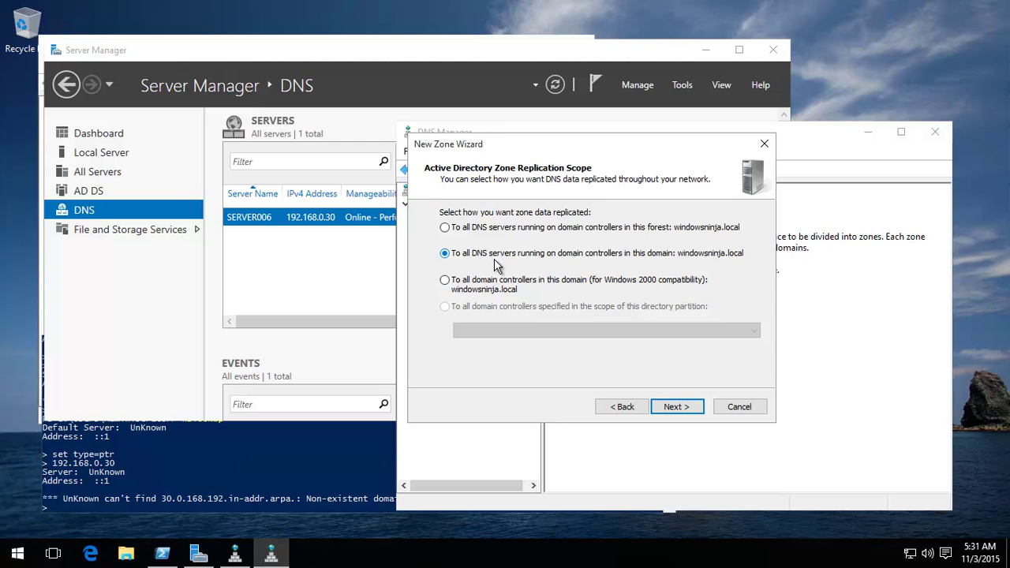
click(676, 409)
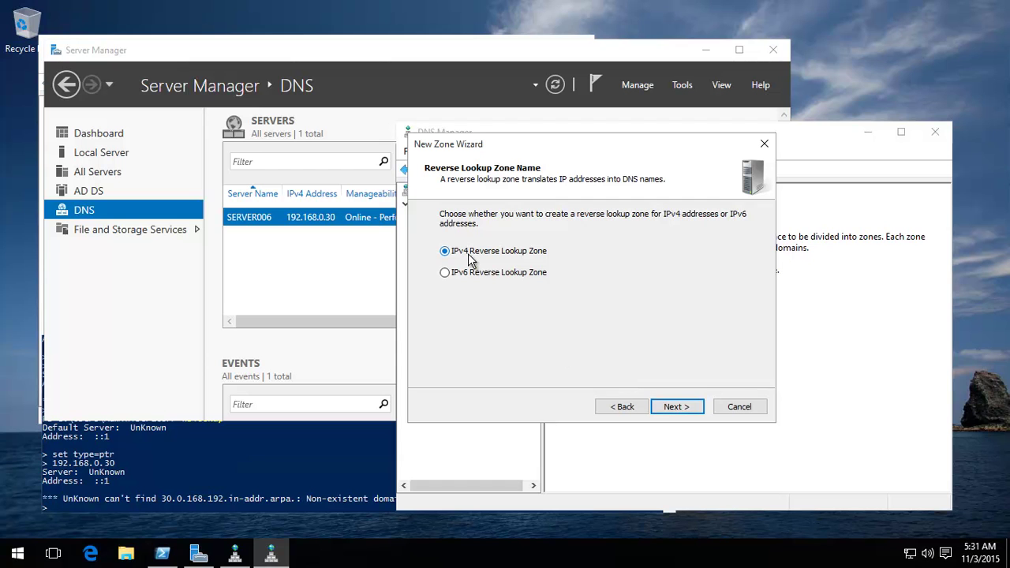
Create the IPv4 reverse zone for network ID 192.168.0 with secure-only dynamic updates
click(672, 407)
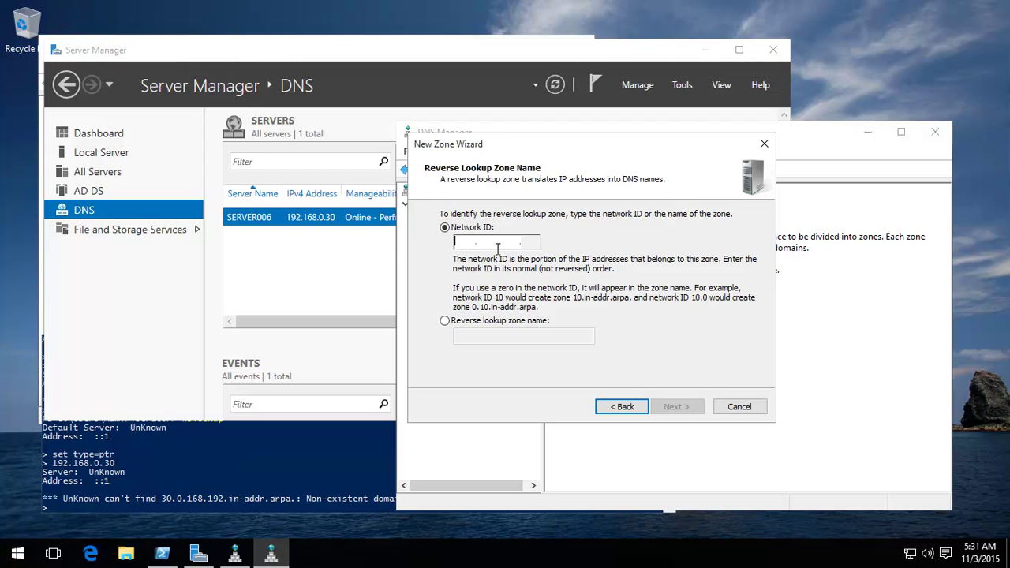
text(192 .)
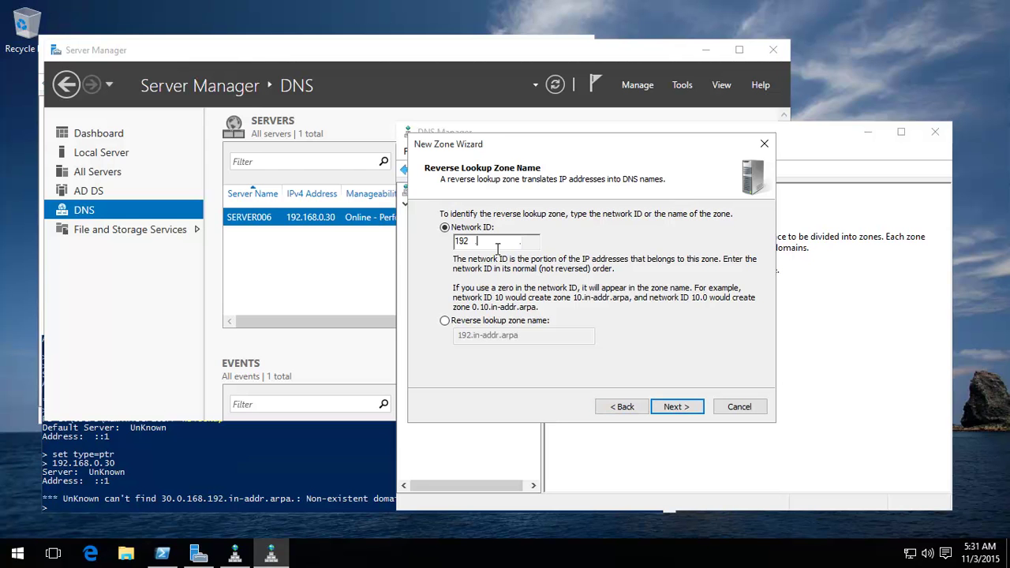
text(168 .0)
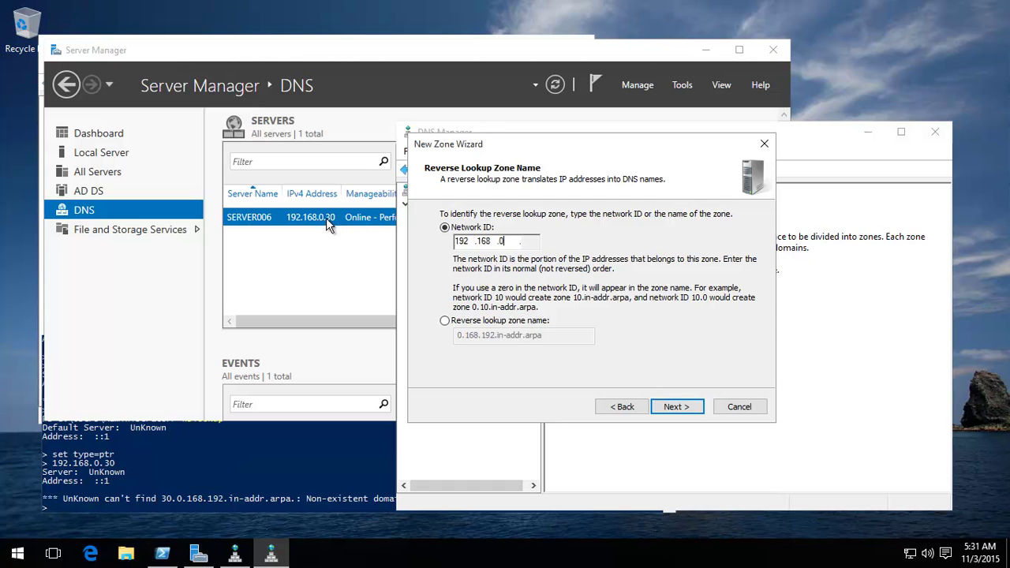
click(677, 407)
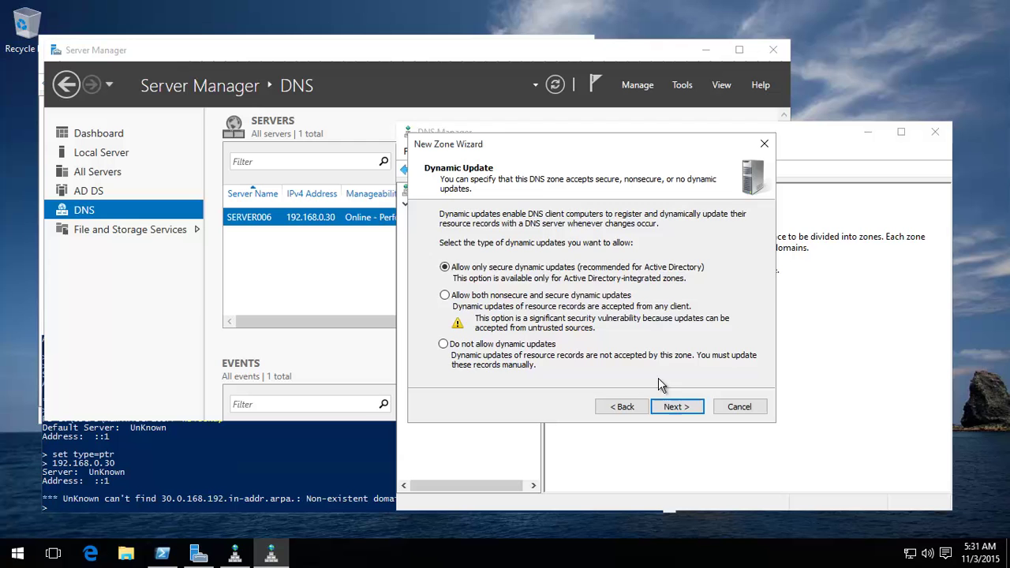
click(677, 408)
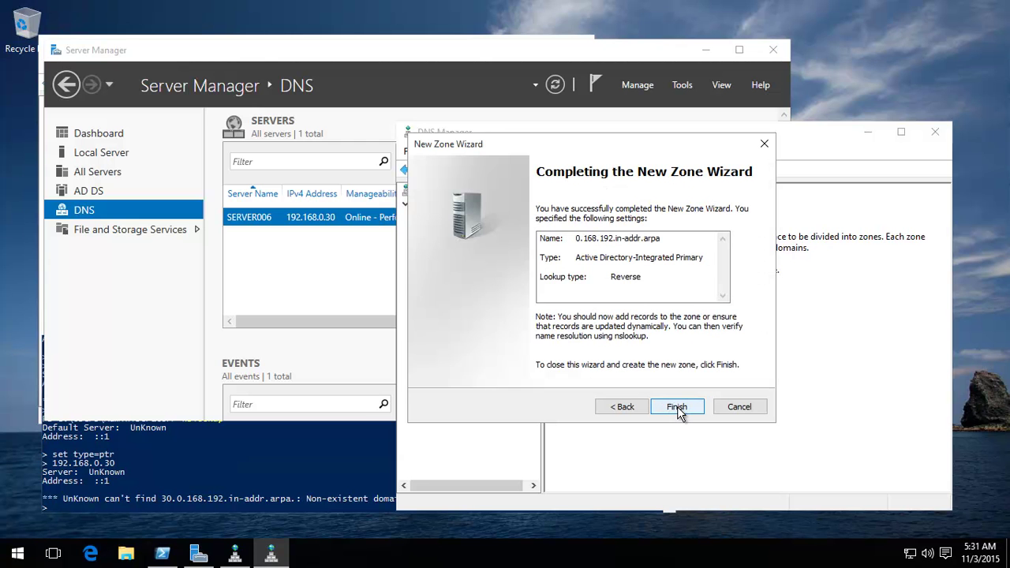
click(677, 407)
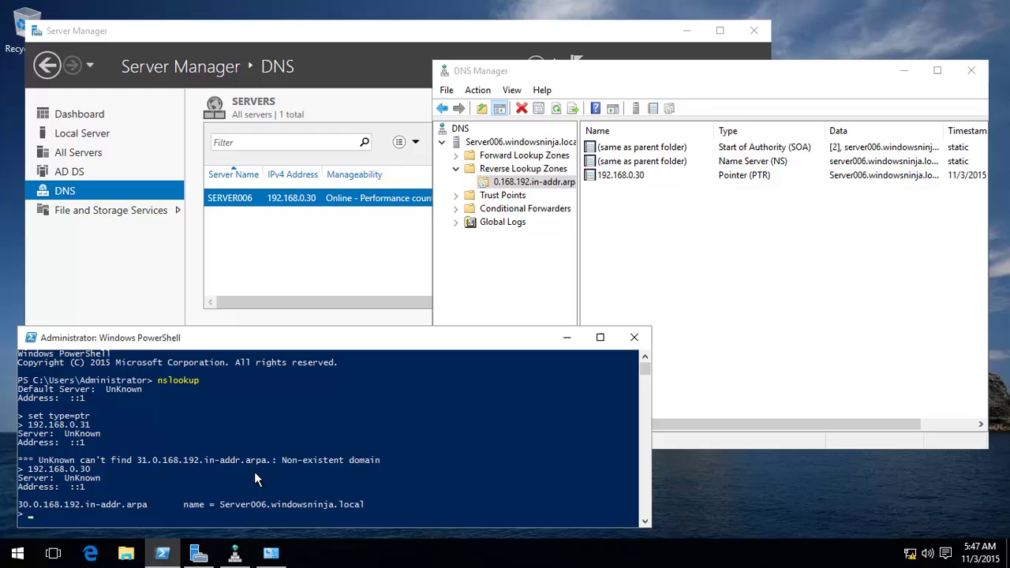
Rerun the 192.168.0.30 lookup, which now resolves to Server006.windowsninja.local
key(Up)
key(Return)
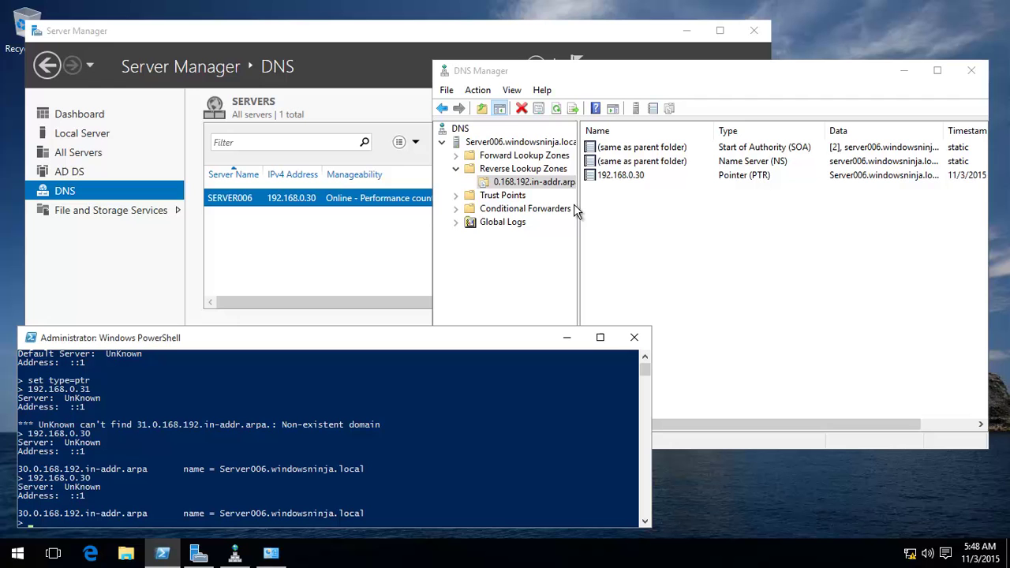
click(529, 183)
right_click(529, 186)
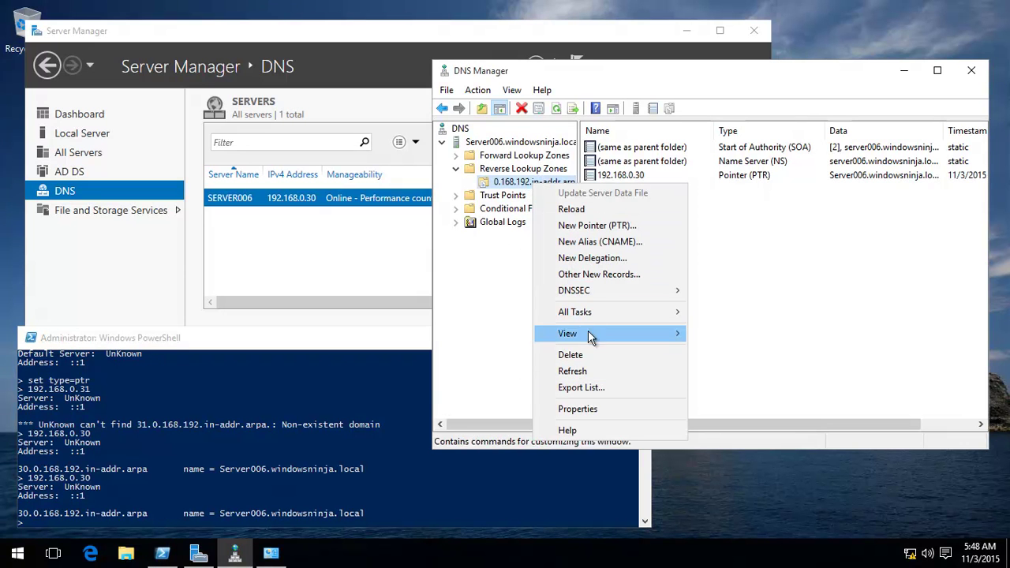
mouse_move(620, 311)
click(723, 328)
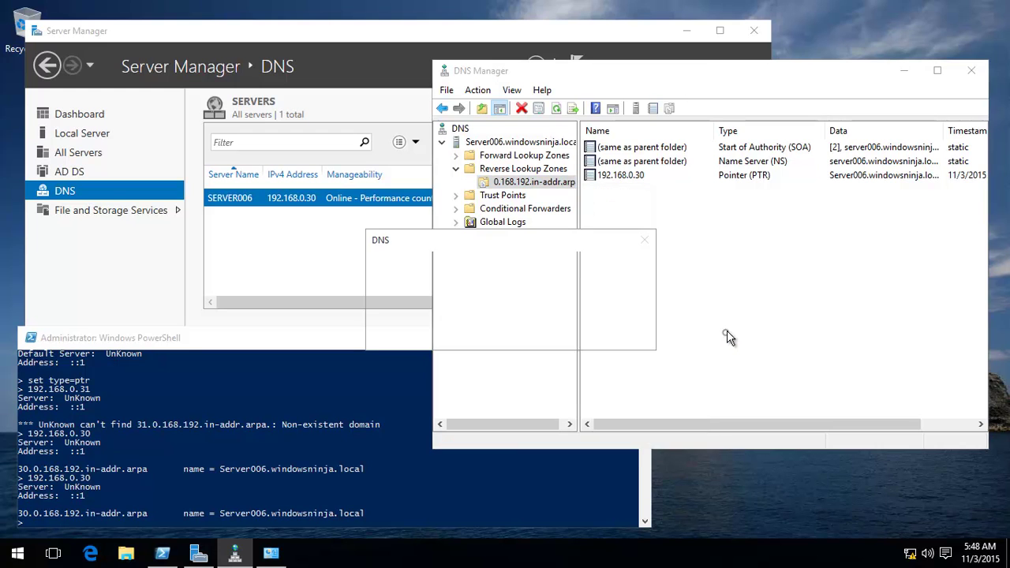
click(549, 333)
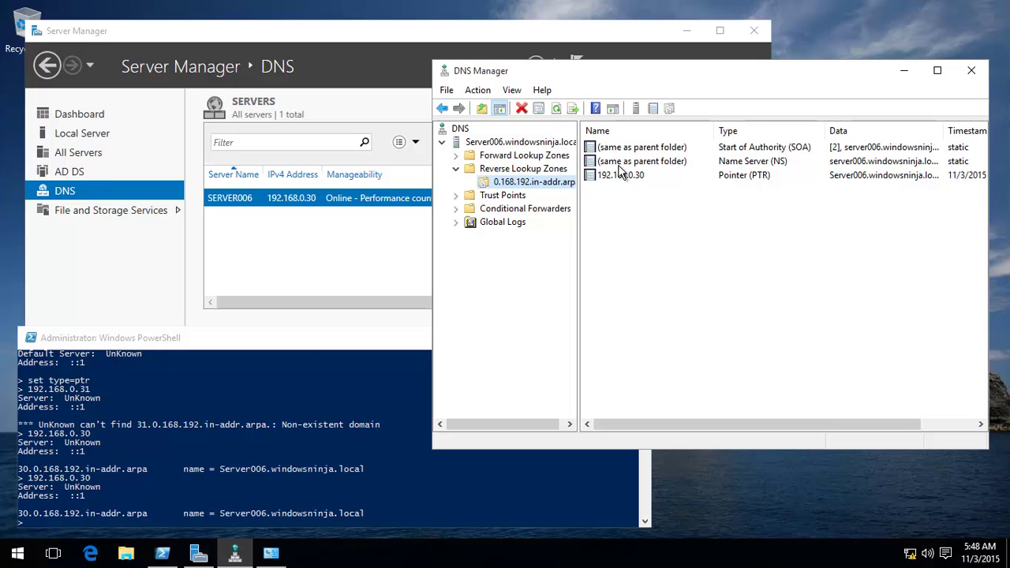
Add a PTR record mapping 192.168.0.31 to host name Server005 in 0.168.192.in-addr.arpa
right_click(523, 180)
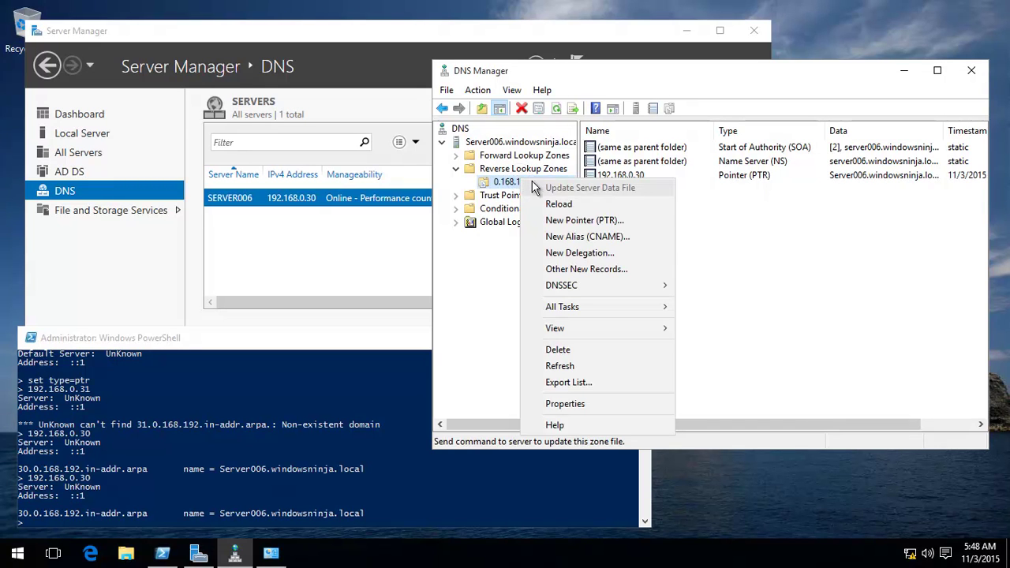
click(583, 216)
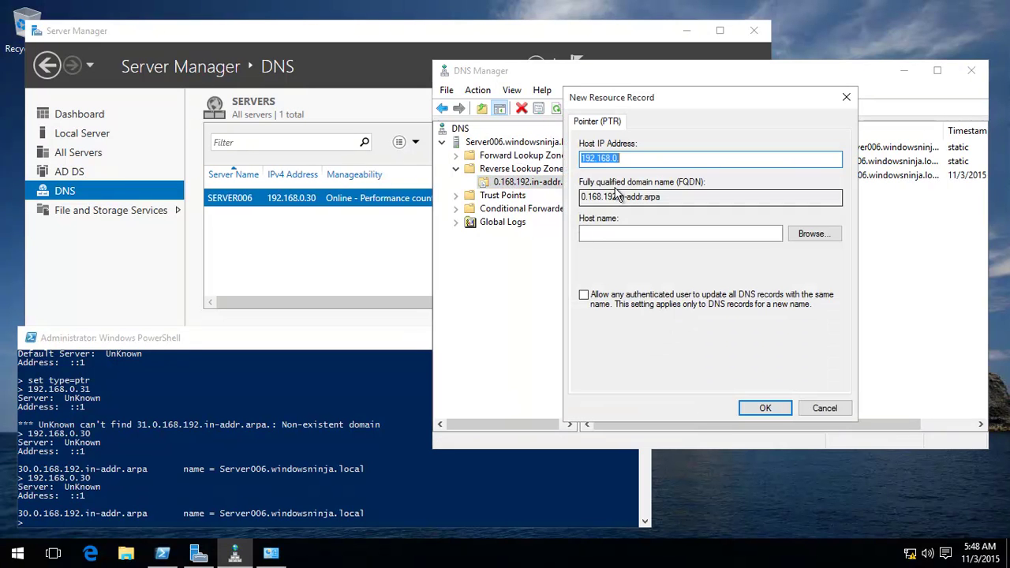
click(655, 158)
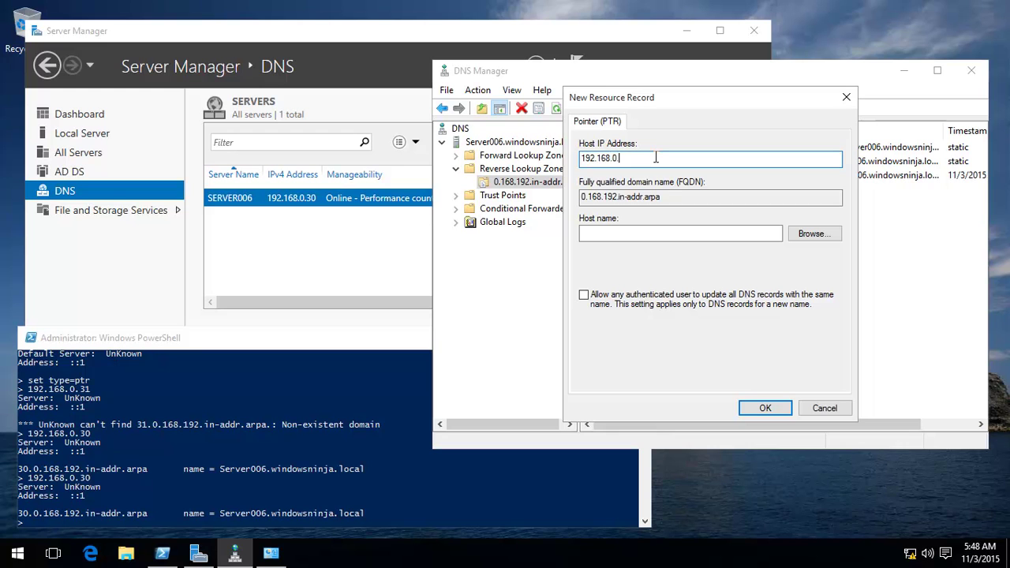
text(31)
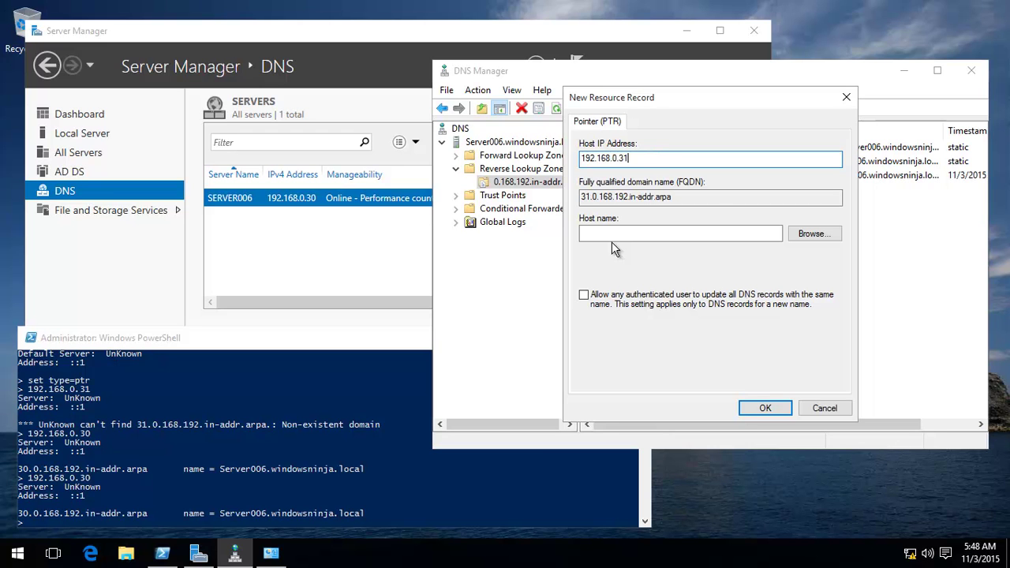
click(603, 235)
text(S)
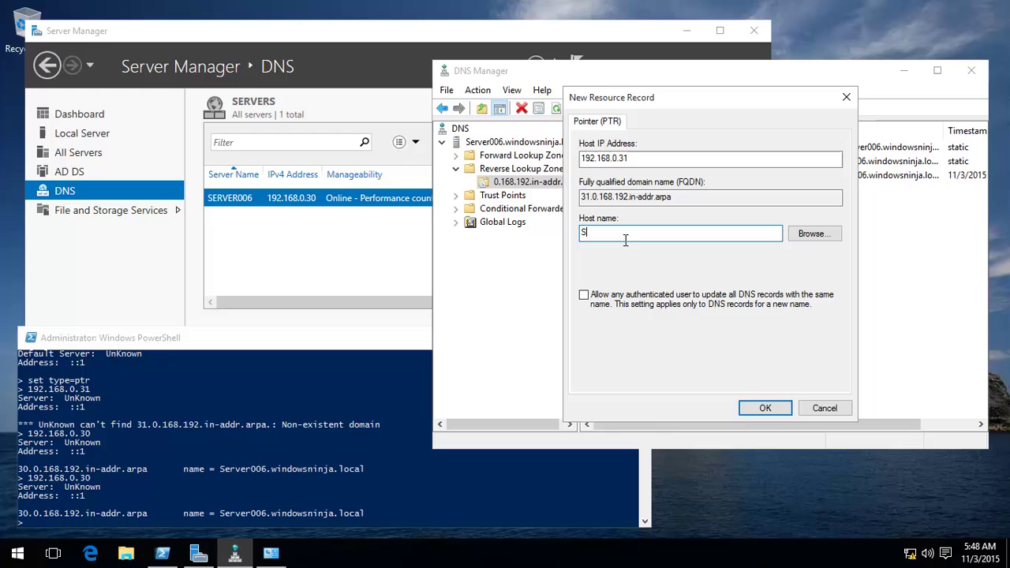
text(erver005)
click(767, 408)
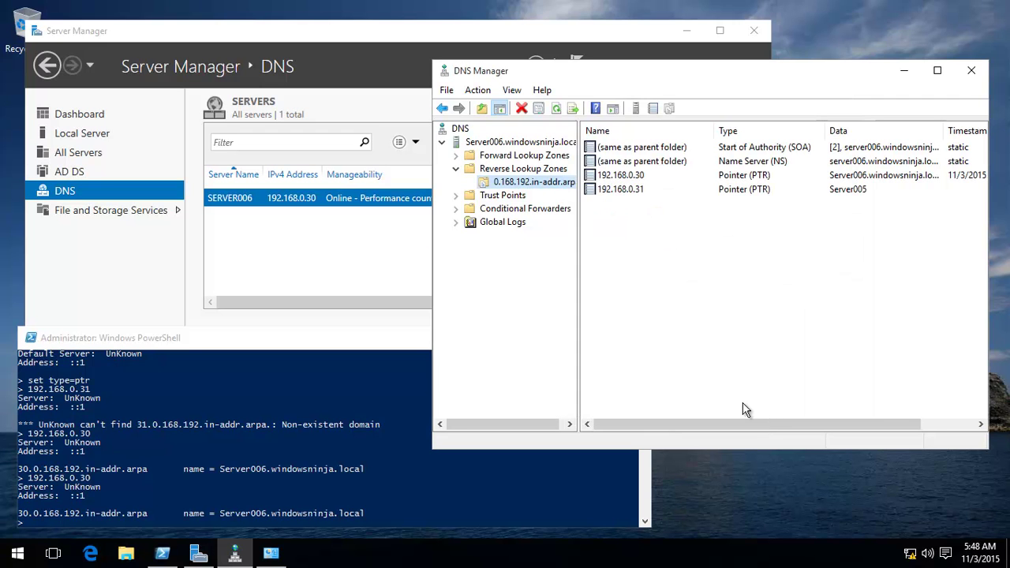
Edit the recalled lookup to 192.168.0.31 and confirm it resolves to Server005
click(62, 521)
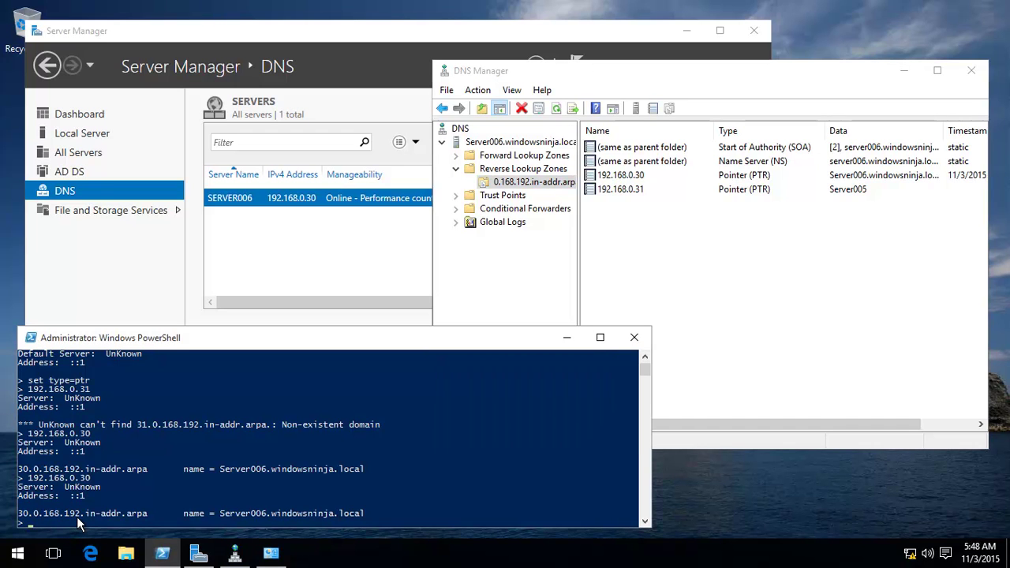
key(Up)
key(BackSpace)
text(192.168.0.31)
key(Return)
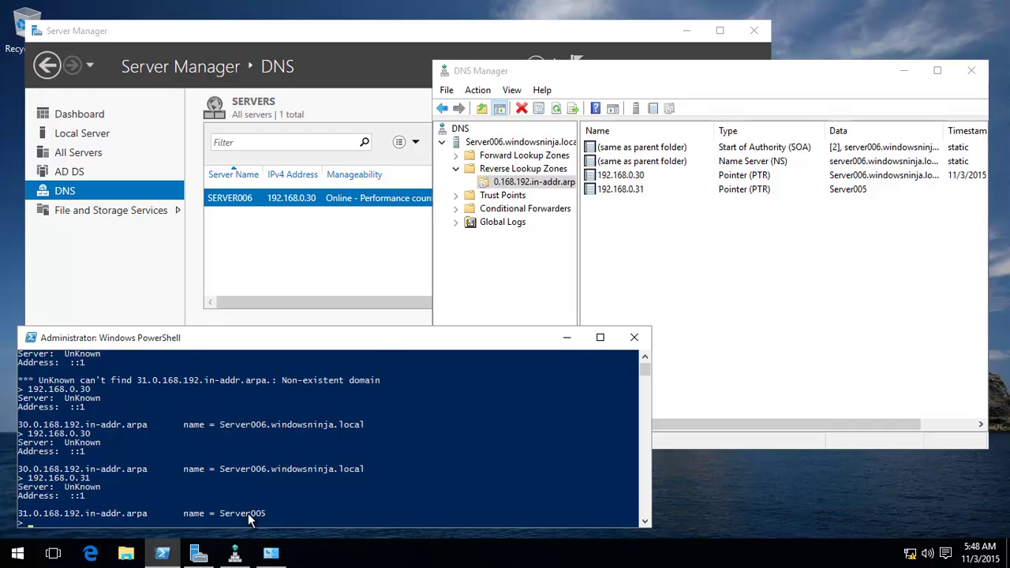